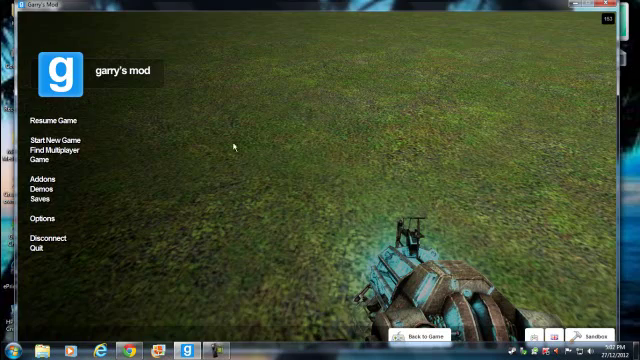
# Resume the Garry's Mod session from the pause menu
pyautogui.click(68, 122)
pyautogui.press('q')
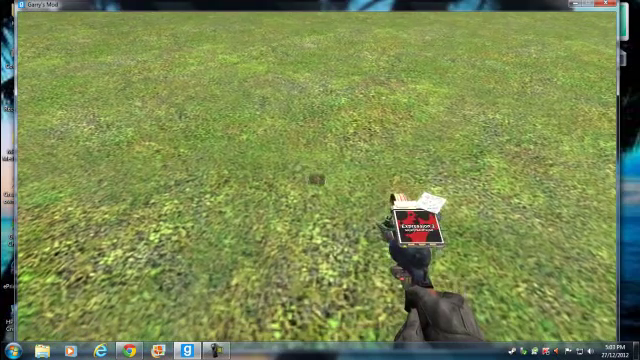
pyautogui.rightClick(317, 182)
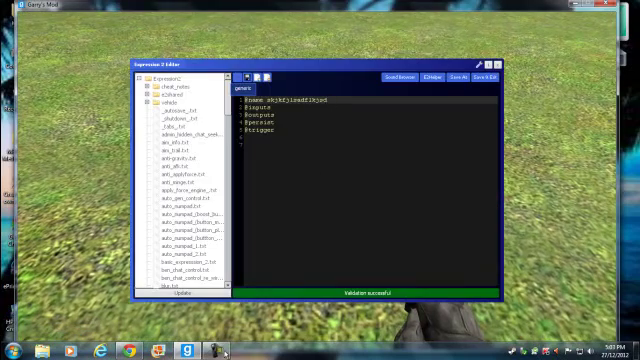
pyautogui.moveTo(215, 350)
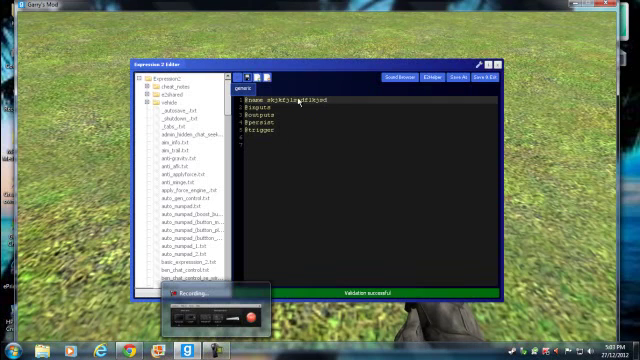
pyautogui.moveTo(329, 100); pyautogui.dragTo(267, 100)
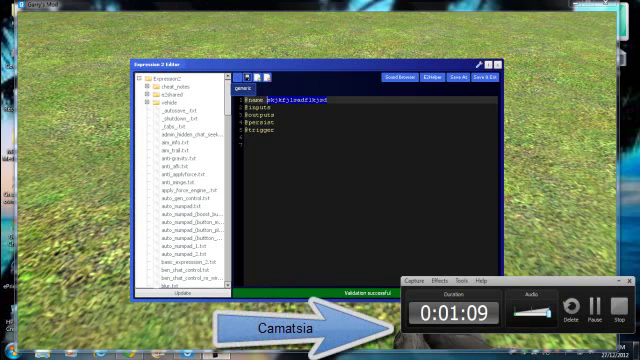
pyautogui.click(284, 171)
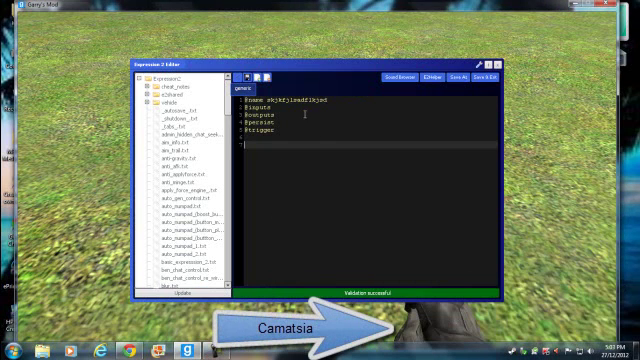
pyautogui.click(333, 100)
pyautogui.hotkey('shift', 'Left')
pyautogui.hotkey('shift', 'Left')
pyautogui.hotkey('shift', 'Left')
pyautogui.hotkey('shift', 'Left')
pyautogui.hotkey('shift', 'Left')
pyautogui.hotkey('shift', 'Left')
pyautogui.hotkey('shift', 'Left')
pyautogui.hotkey('shift', 'Left')
pyautogui.hotkey('shift', 'Left')
pyautogui.moveTo(333, 100); pyautogui.dragTo(271, 98)
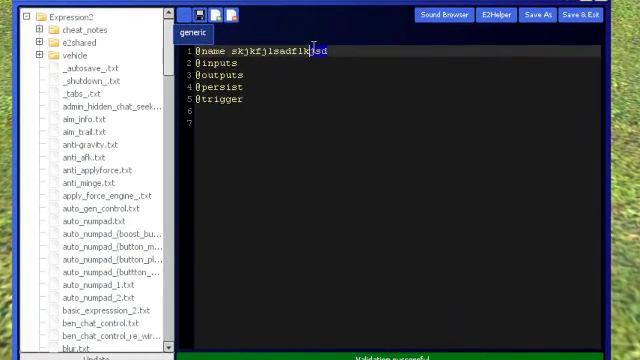
pyautogui.moveTo(238, 48); pyautogui.dragTo(196, 48)
pyautogui.press('BackSpace')
pyautogui.click(229, 50)
pyautogui.click(230, 50)
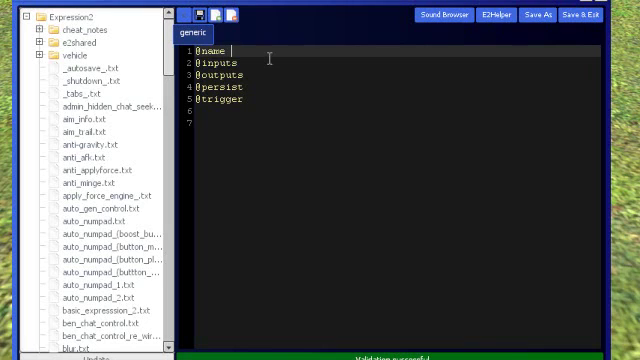
pyautogui.write('first t')
pyautogui.write('ut')
pyautogui.write('orial')
pyautogui.moveTo(257, 105); pyautogui.dragTo(137, 36)
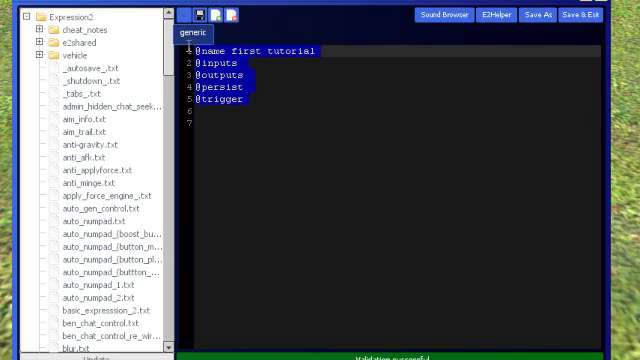
pyautogui.click(330, 76)
pyautogui.click(325, 50)
pyautogui.write('- b')
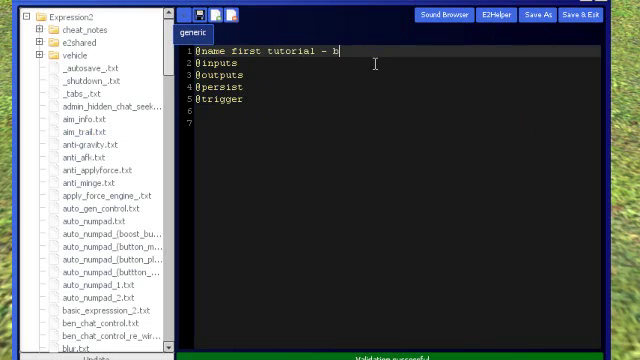
pyautogui.write('asics')
# Save the script under the name 'first tutorial - basics'
pyautogui.click(548, 17)
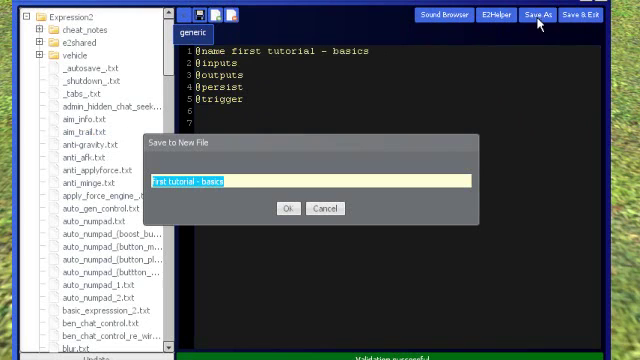
pyautogui.click(236, 182)
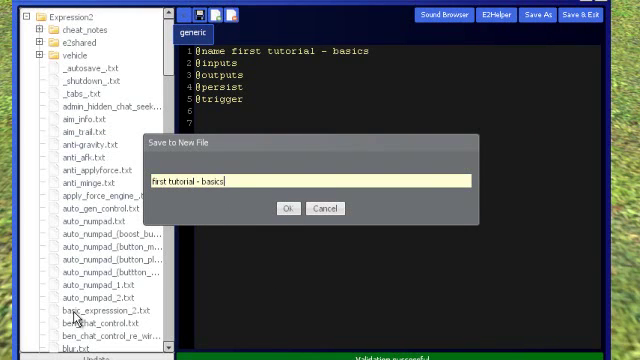
pyautogui.click(287, 209)
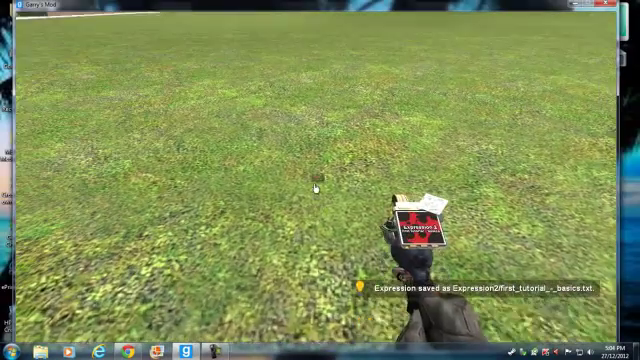
# Spawn an Expression 2 chip on the grass and undo the extra chip
pyautogui.click(315, 182)
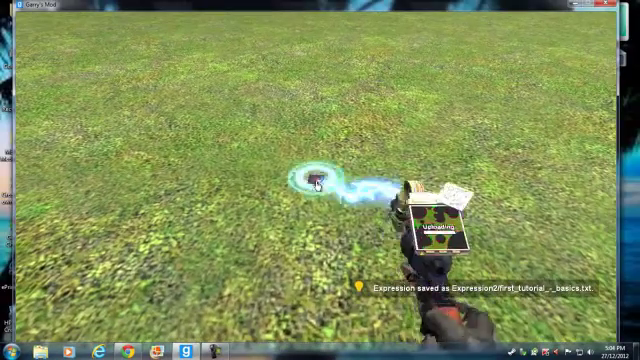
pyautogui.press('w')
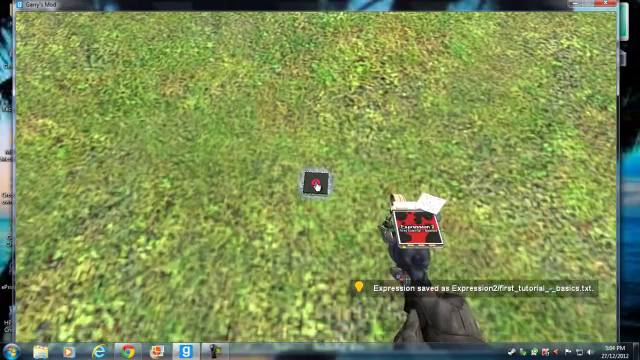
pyautogui.click(315, 182)
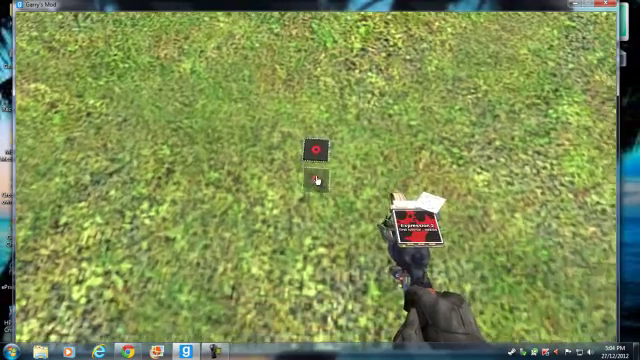
pyautogui.press('z')
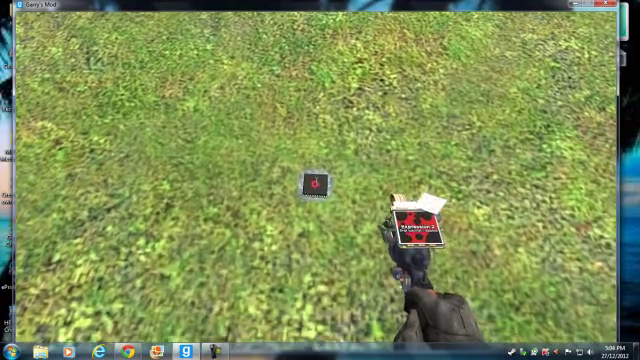
# Reopen the chip's editor and refresh the file list to show first_tutorial_-_basics.txt
pyautogui.rightClick(320, 180)
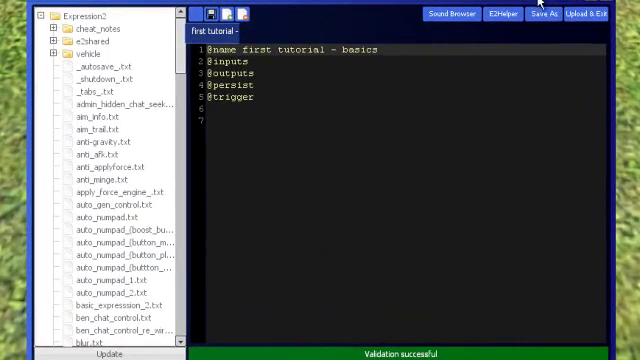
pyautogui.moveTo(180, 43); pyautogui.dragTo(180, 110)
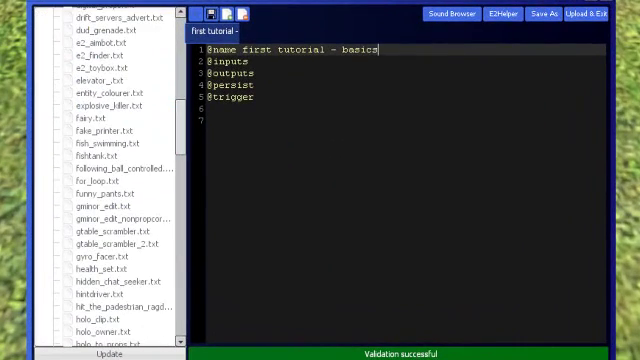
pyautogui.click(124, 350)
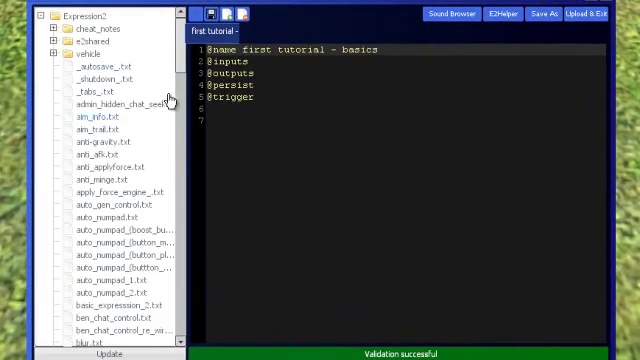
pyautogui.scroll(-3, 173, 69)
pyautogui.scroll(-3, 171, 89)
pyautogui.scroll(-1, 167, 97)
pyautogui.scroll(-8, 150, 120)
pyautogui.scroll(-3, 128, 152)
pyautogui.scroll(3, 116, 150)
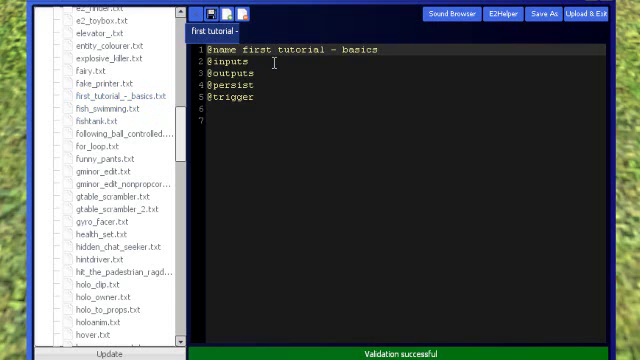
pyautogui.moveTo(180, 140); pyautogui.dragTo(188, 3)
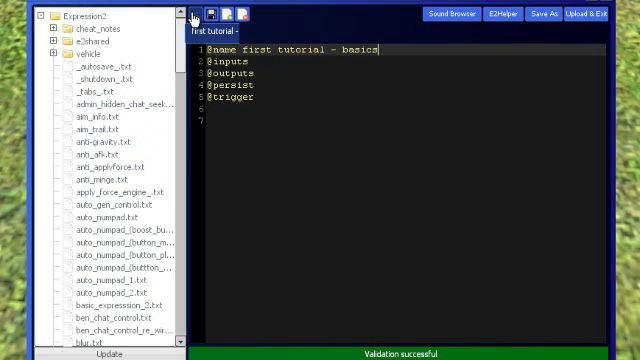
pyautogui.click(195, 14)
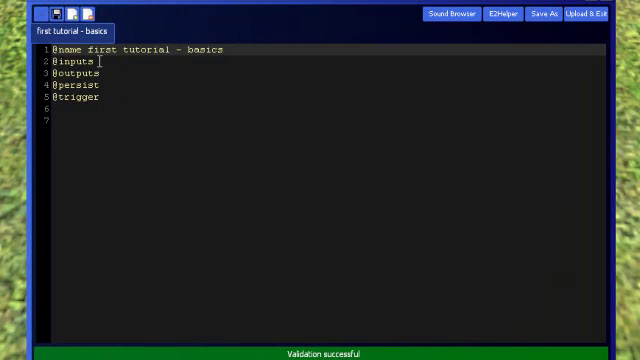
pyautogui.click(99, 61)
pyautogui.doubleClick(100, 62)
pyautogui.click(103, 63)
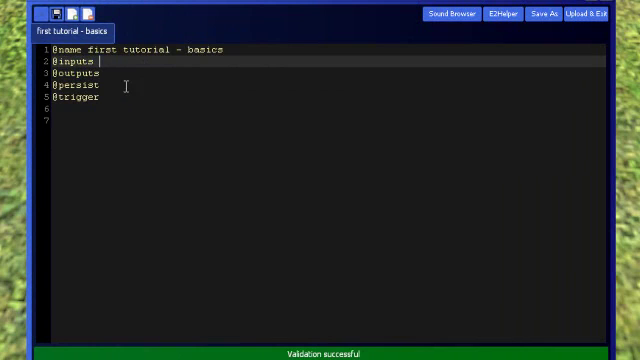
pyautogui.moveTo(100, 62); pyautogui.dragTo(45, 52)
pyautogui.click(61, 70)
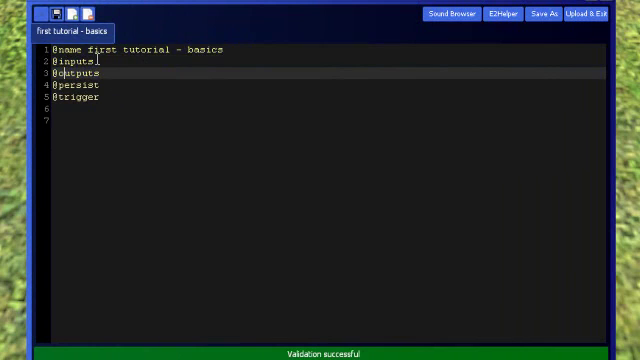
pyautogui.click(100, 62)
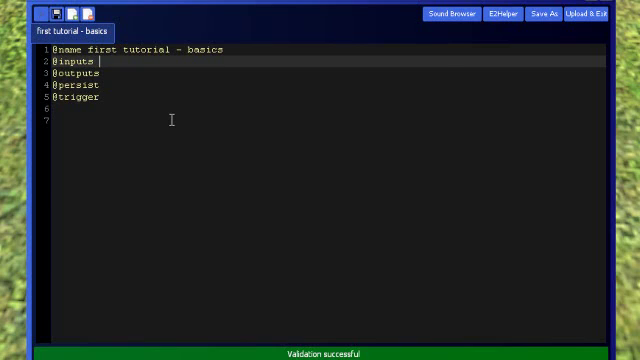
pyautogui.write('In')
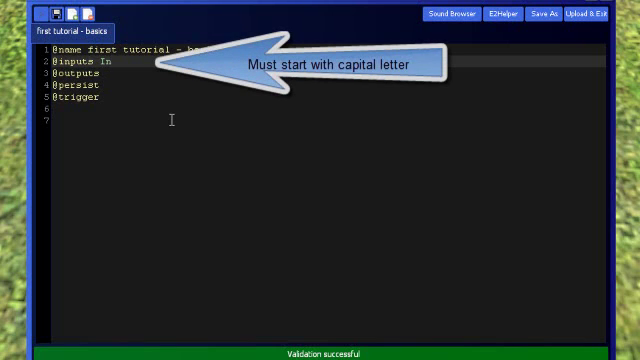
pyautogui.write('put')
pyautogui.moveTo(130, 61); pyautogui.dragTo(104, 62)
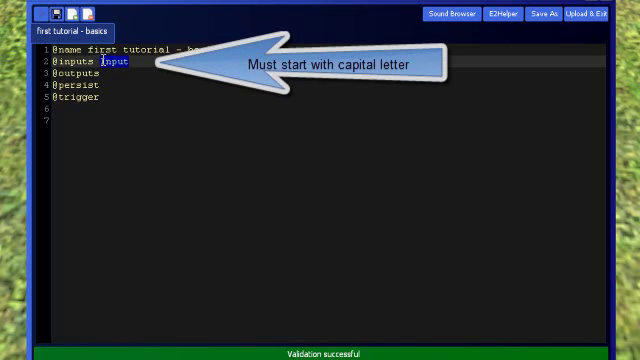
pyautogui.click(136, 62)
pyautogui.click(116, 73)
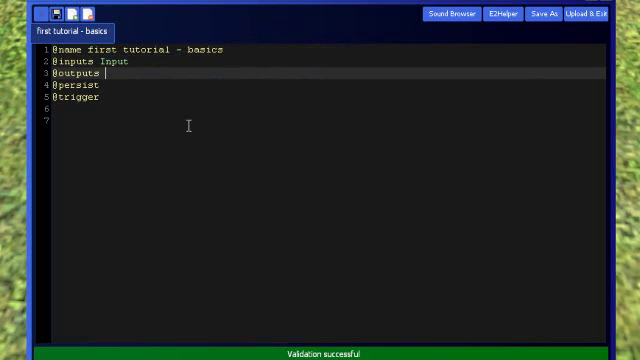
pyautogui.write('Output')
pyautogui.click(143, 61)
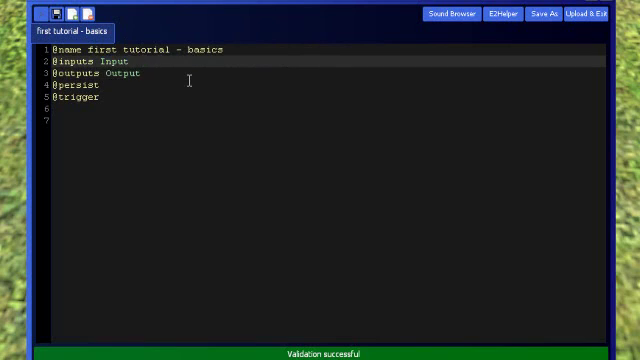
pyautogui.write(':L')
pyautogui.write('ring')
pyautogui.moveTo(176, 63); pyautogui.dragTo(131, 62)
pyautogui.press('BackSpace')
pyautogui.moveTo(142, 74); pyautogui.dragTo(99, 63)
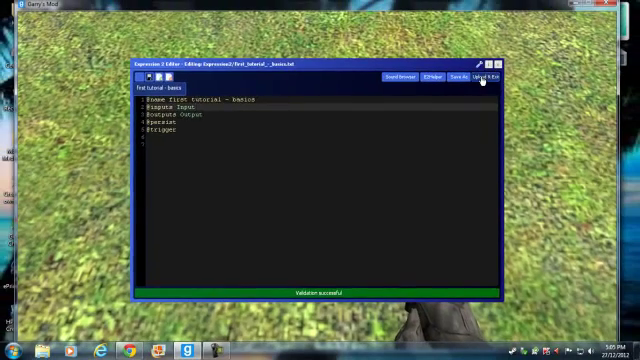
# Upload the script and place the chip on the grass, undoing extra chips
pyautogui.click(481, 78)
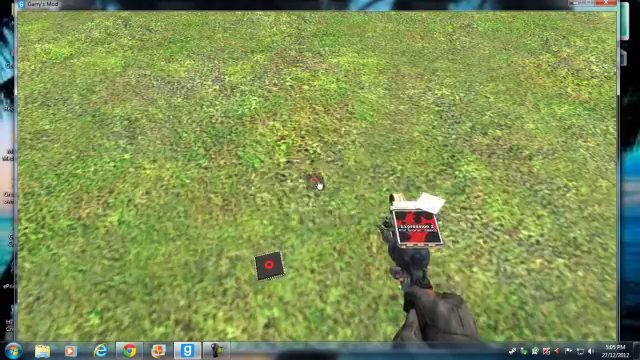
pyautogui.click(317, 183)
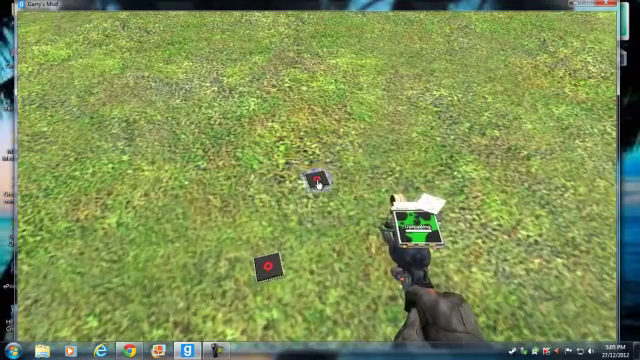
pyautogui.press('z')
pyautogui.press('z')
pyautogui.click(317, 183)
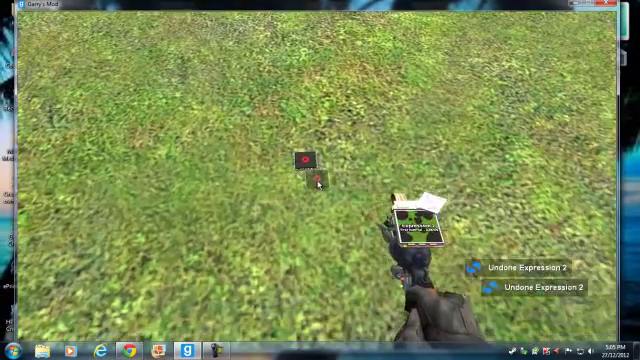
pyautogui.press('q')
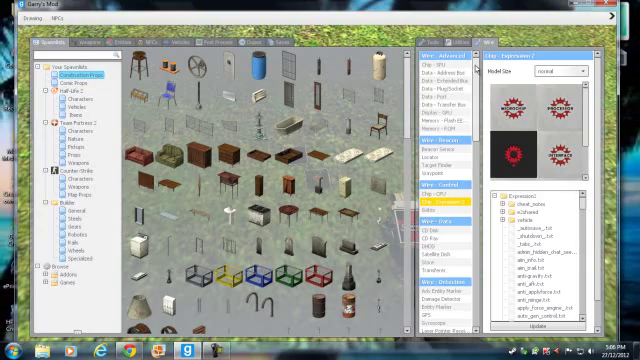
pyautogui.scroll(-5, 460, 300)
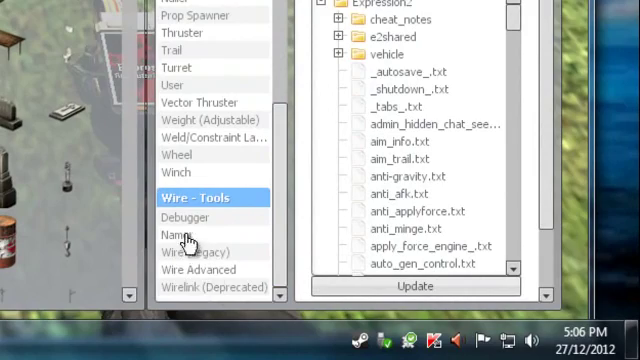
# Equip Wire (Legacy), then switch to the Wire Advanced tool
pyautogui.click(188, 252)
pyautogui.press('q')
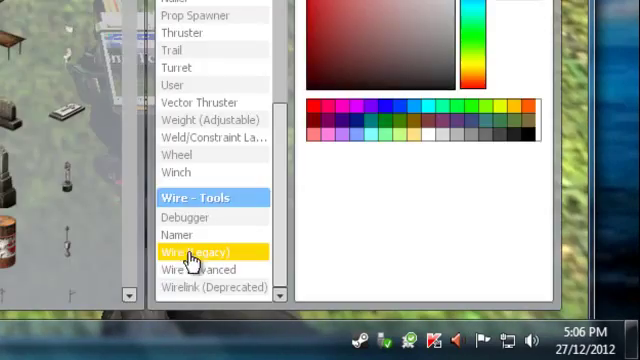
pyautogui.click(188, 268)
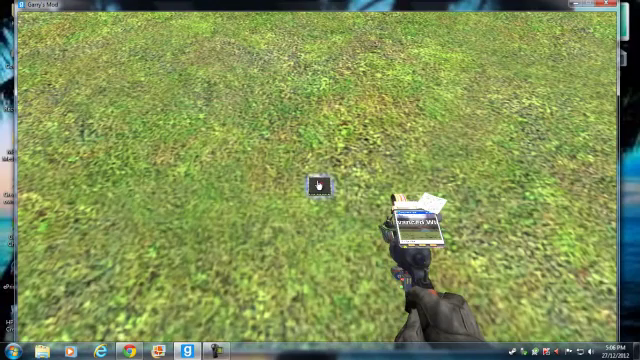
# Mark the chip as a Wire Advanced endpoint, then reselect the Expression 2 chip tool
pyautogui.click(318, 186)
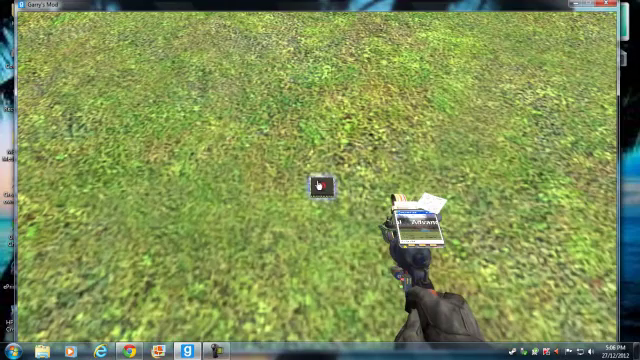
pyautogui.press('q')
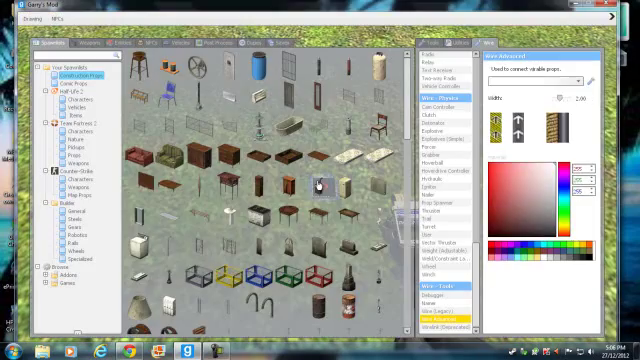
pyautogui.click(446, 320)
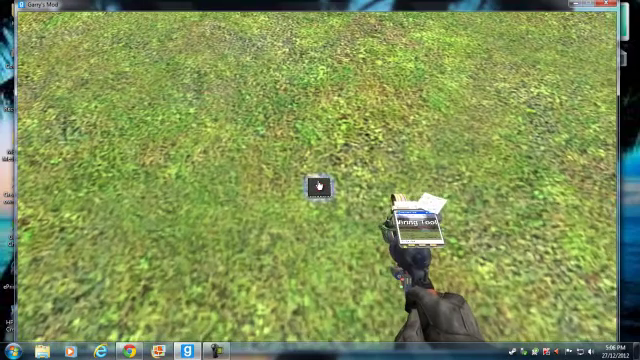
pyautogui.click(318, 185)
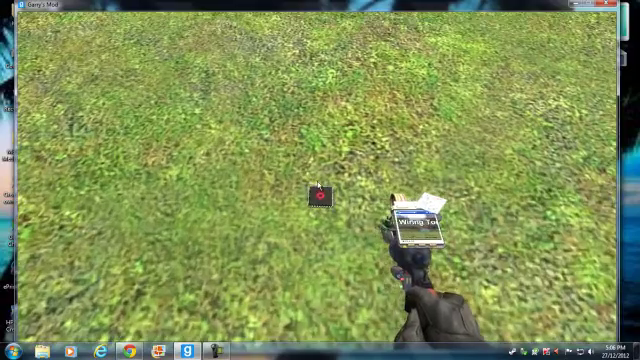
pyautogui.press('q')
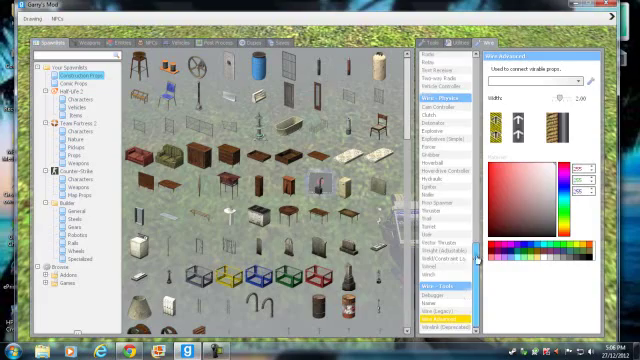
pyautogui.scroll(-5, 448, 200)
pyautogui.scroll(-5, 455, 150)
pyautogui.click(449, 203)
pyautogui.rightClick(320, 180)
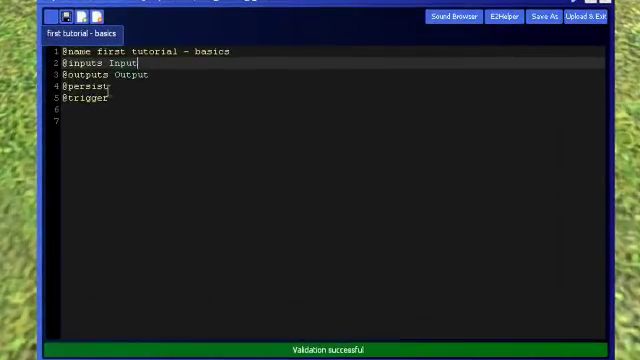
pyautogui.moveTo(141, 104); pyautogui.dragTo(100, 105)
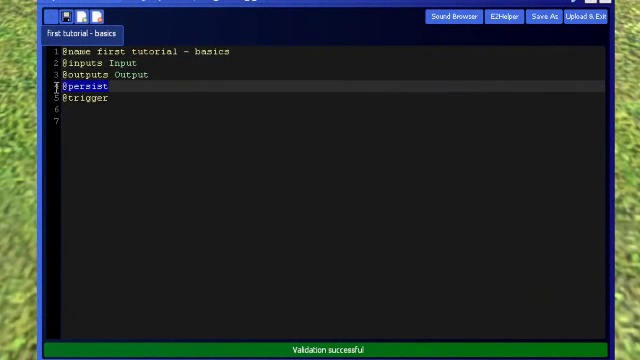
pyautogui.click(121, 86)
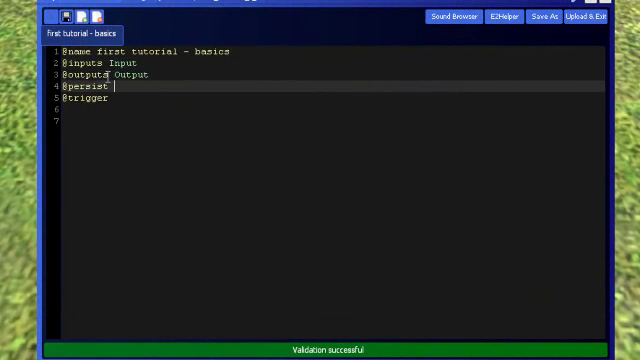
pyautogui.doubleClick(94, 74)
pyautogui.doubleClick(66, 63)
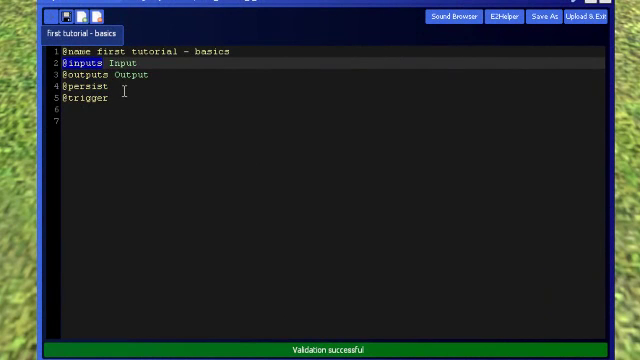
pyautogui.click(130, 87)
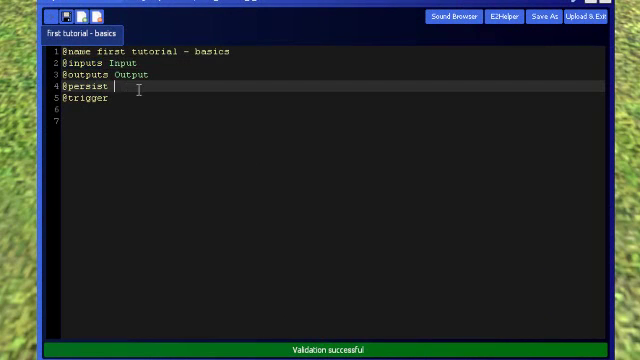
pyautogui.click(100, 149)
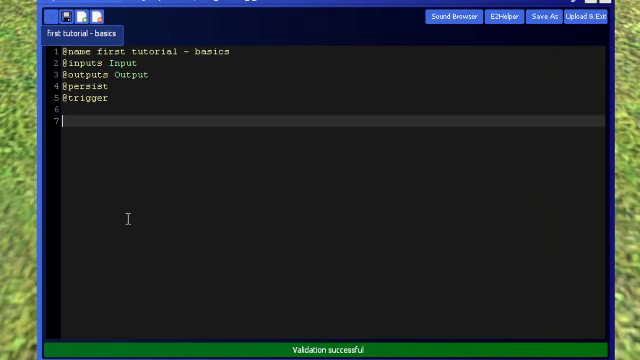
pyautogui.click(117, 87)
pyautogui.write('A')
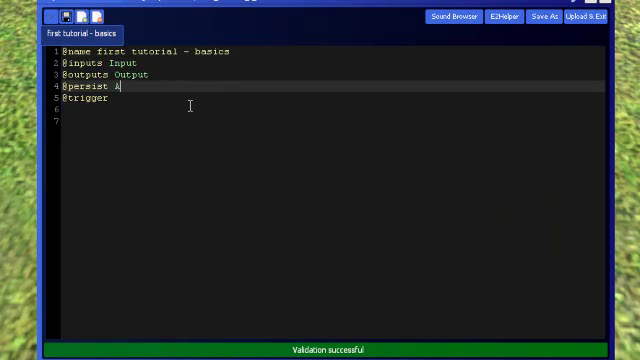
# Upload the script, select Wire Advanced, then switch back to Chip - Expression 2
pyautogui.click(595, 22)
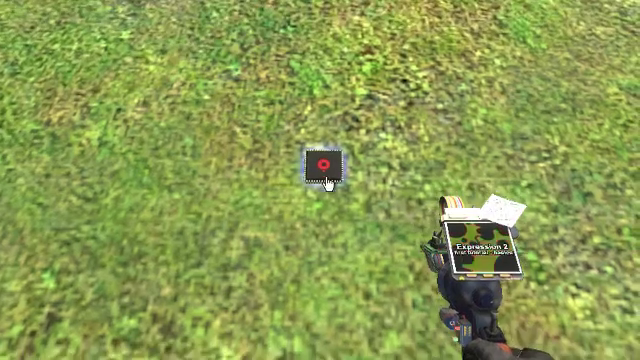
pyautogui.press('q')
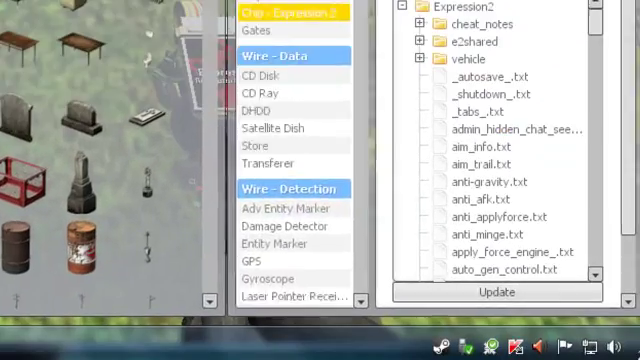
pyautogui.scroll(-5, 333, 300)
pyautogui.click(303, 277)
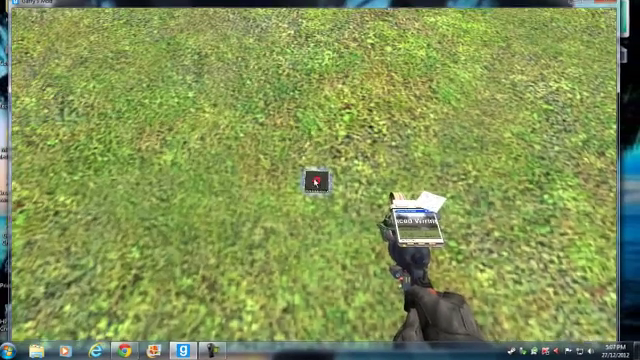
pyautogui.press('q')
pyautogui.scroll(-2, 446, 160)
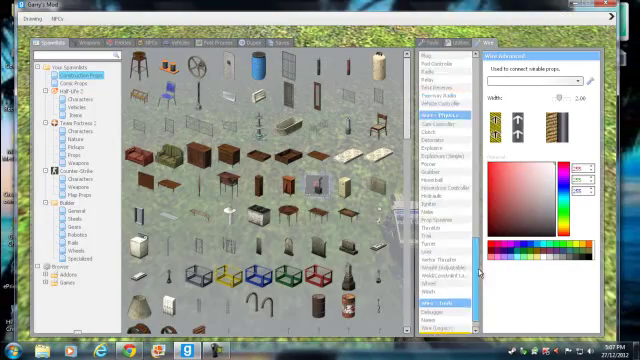
pyautogui.scroll(-3, 446, 160)
pyautogui.click(443, 201)
pyautogui.rightClick(320, 180)
pyautogui.click(92, 146)
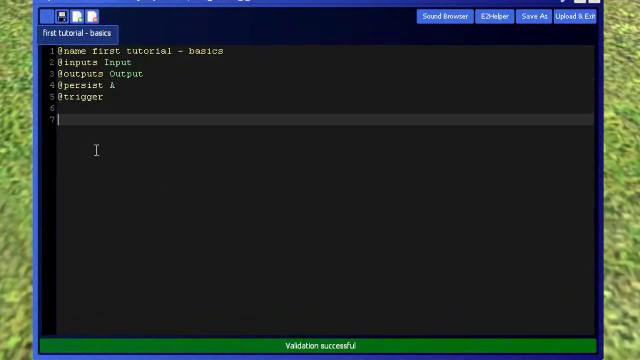
pyautogui.click(108, 98)
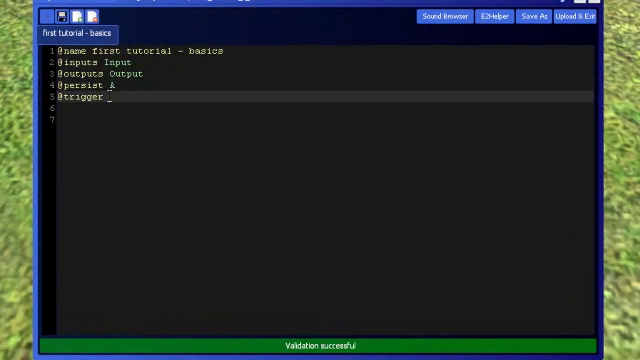
pyautogui.moveTo(125, 99); pyautogui.dragTo(50, 97)
pyautogui.press('BackSpace')
pyautogui.press('BackSpace')
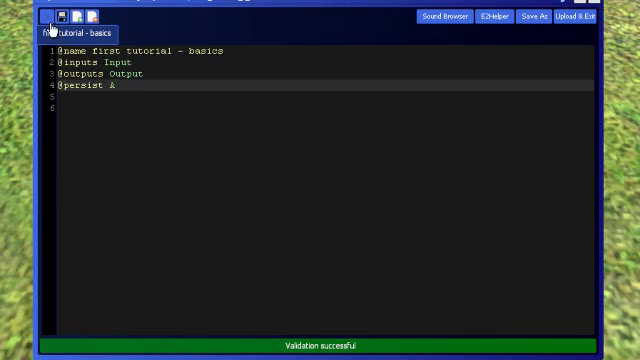
pyautogui.moveTo(40, 20); pyautogui.dragTo(48, 22)
pyautogui.click(197, 20)
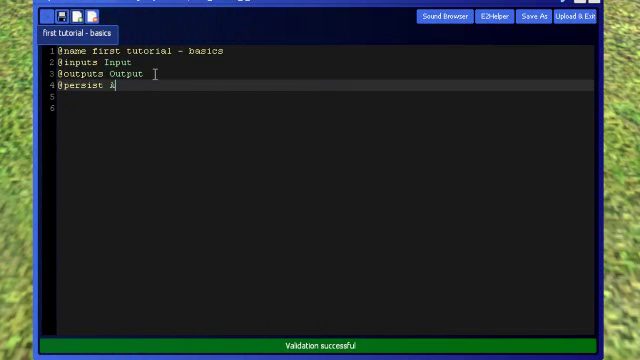